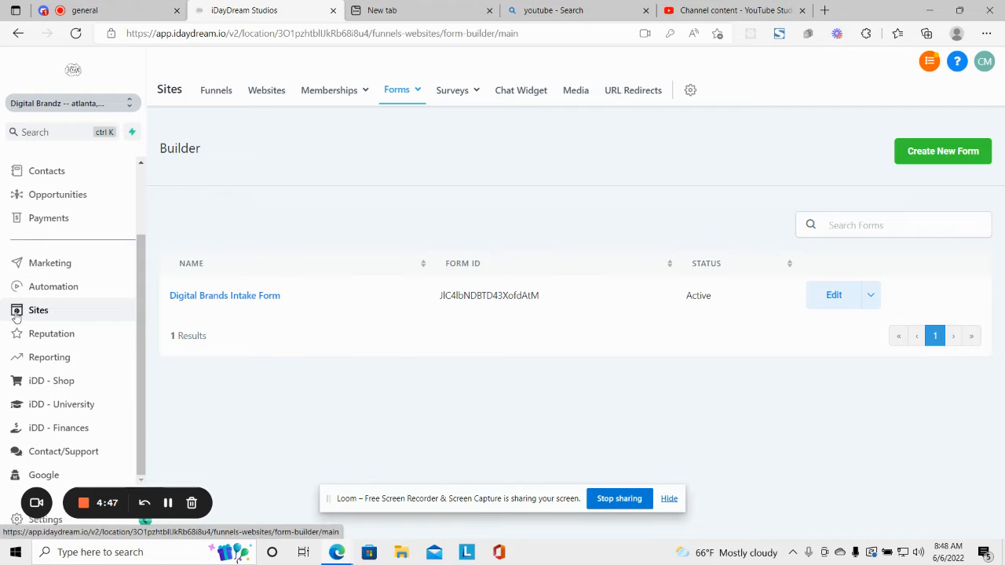
Create a new form and name it DB TEST FORM
mouse_move(396, 90)
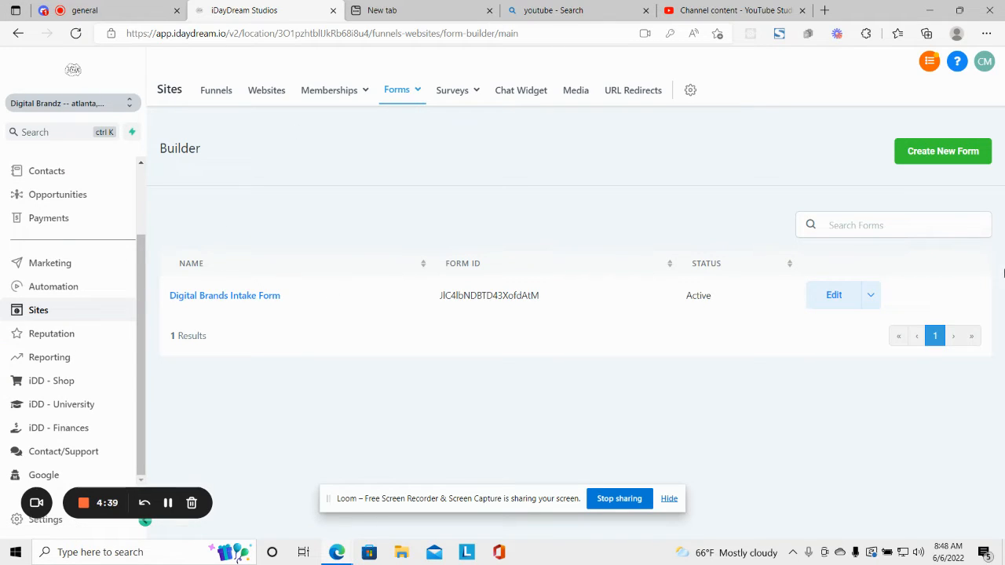
left_click(957, 161)
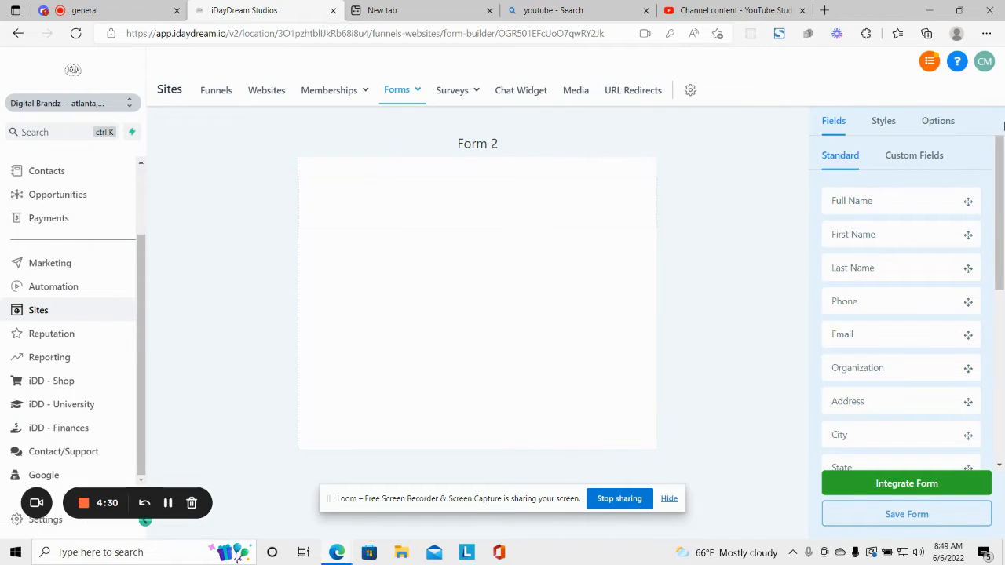
left_click(939, 120)
triple_click(858, 195)
key("BackSpace")
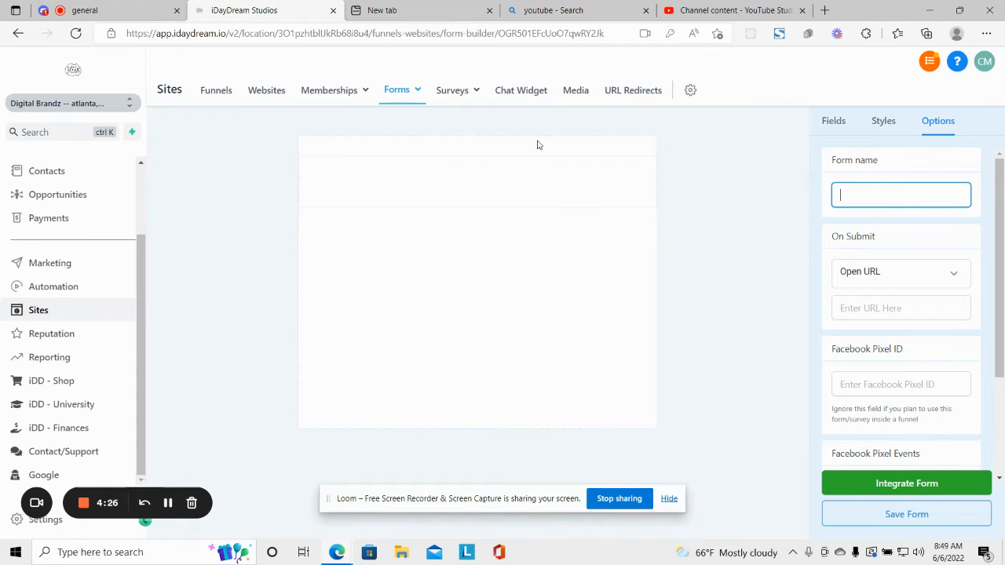
type("DB TEST FORM")
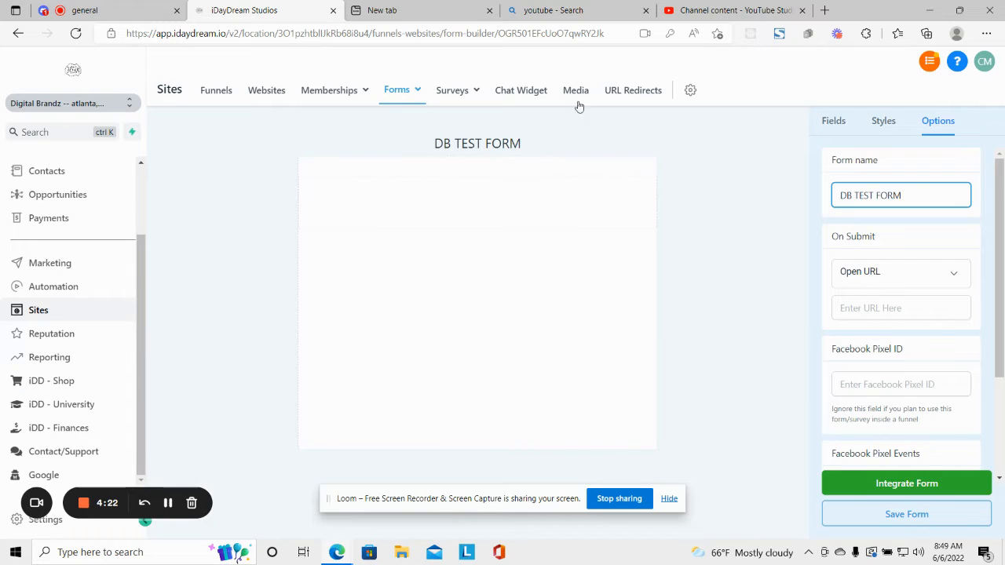
left_click(713, 177)
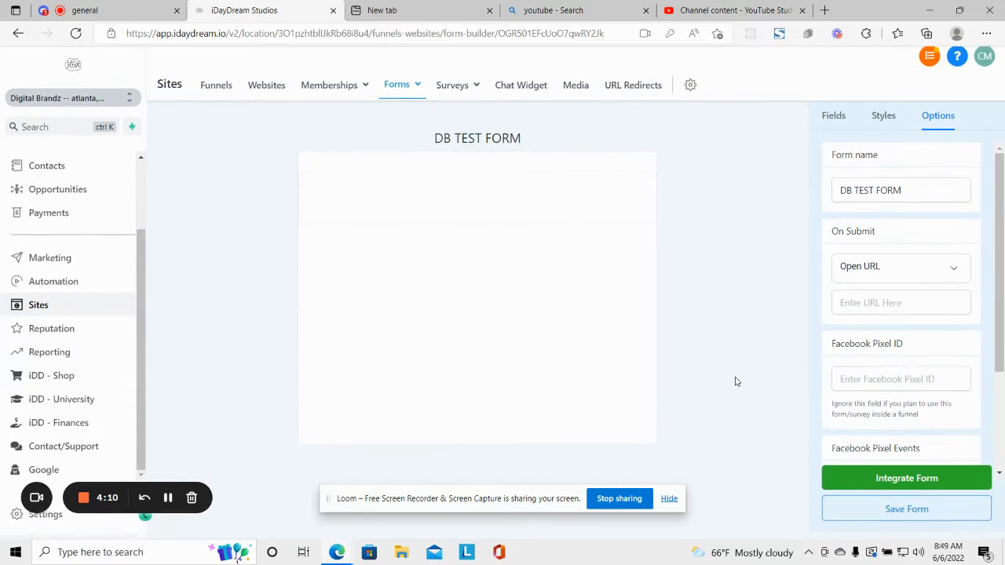
Add the standard Full Name, Phone and Email fields to the form, in that order
left_click(884, 122)
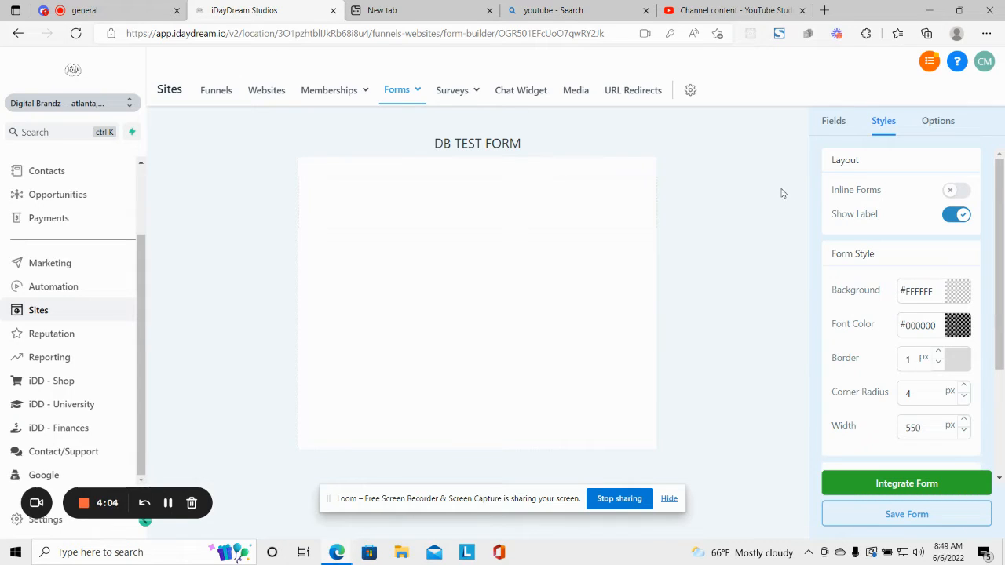
left_click(827, 124)
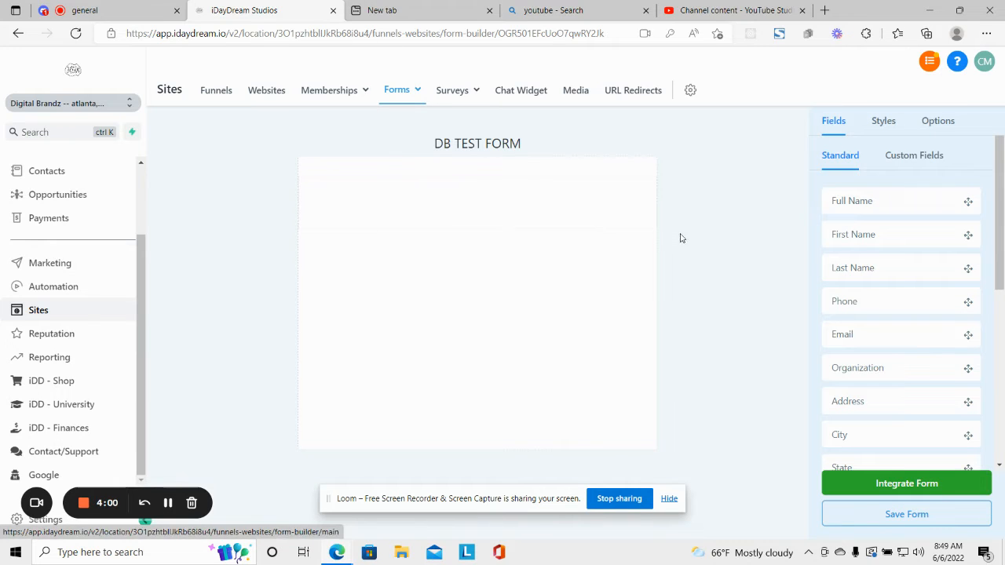
left_click_drag(876, 203, 489, 182)
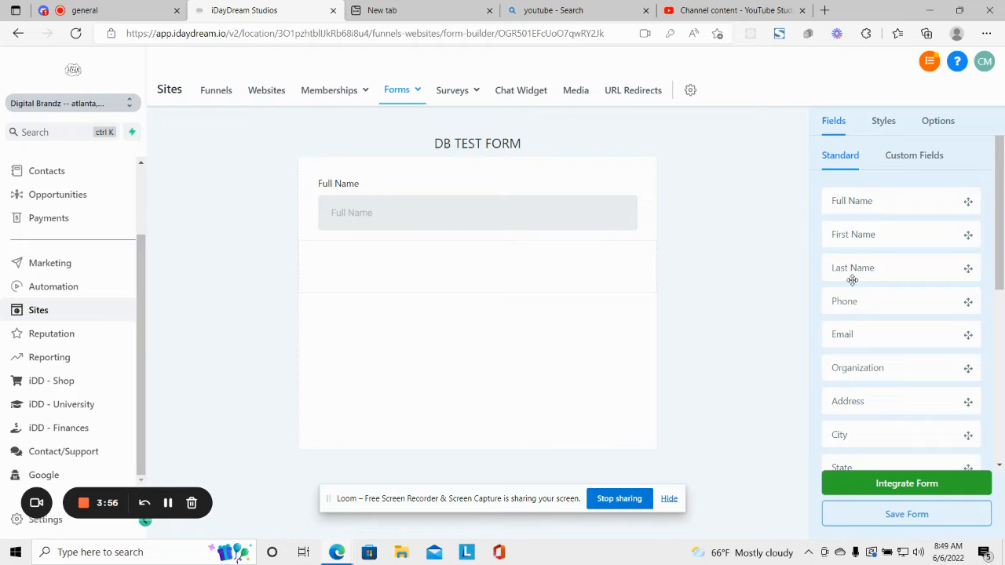
left_click_drag(847, 305, 412, 271)
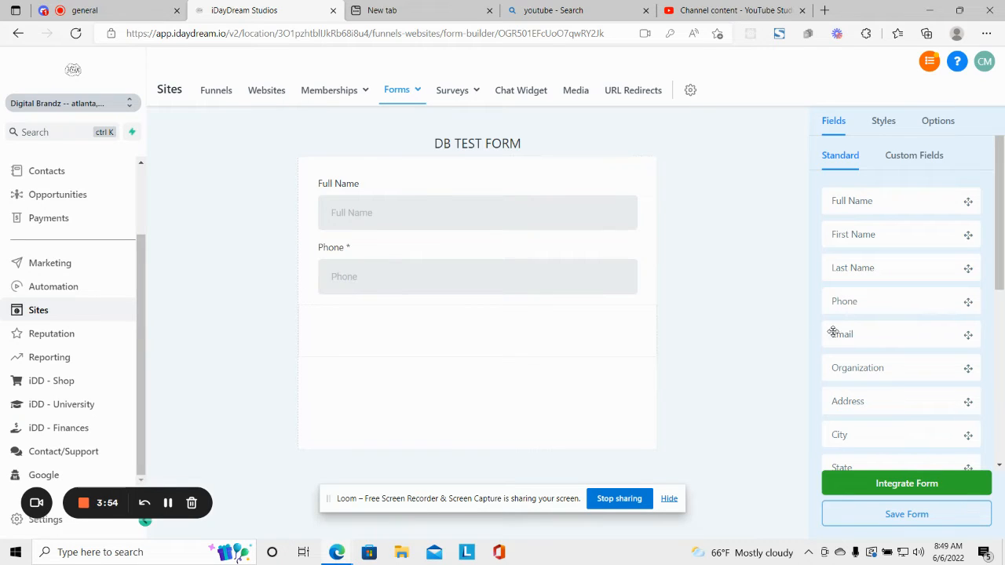
left_click_drag(835, 332, 424, 352)
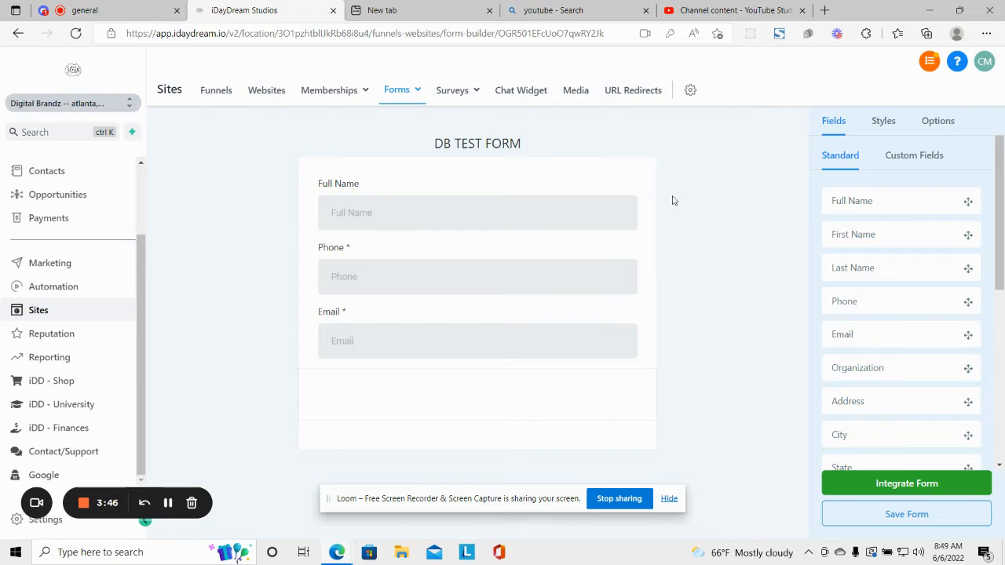
Start a Radio custom field named "Rate your level of satisfaction" with the placeholder "satisfaction"
left_click(932, 154)
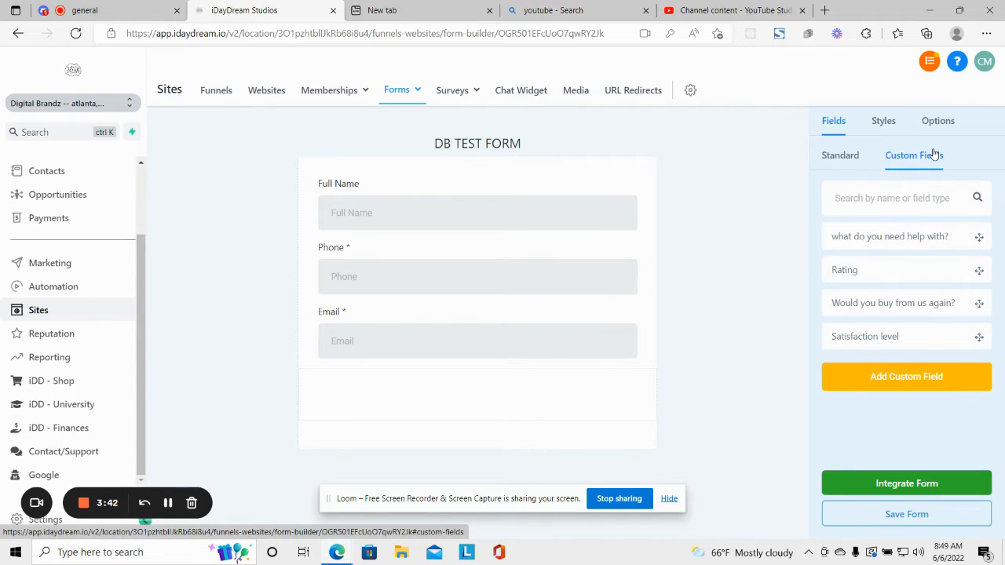
left_click(901, 375)
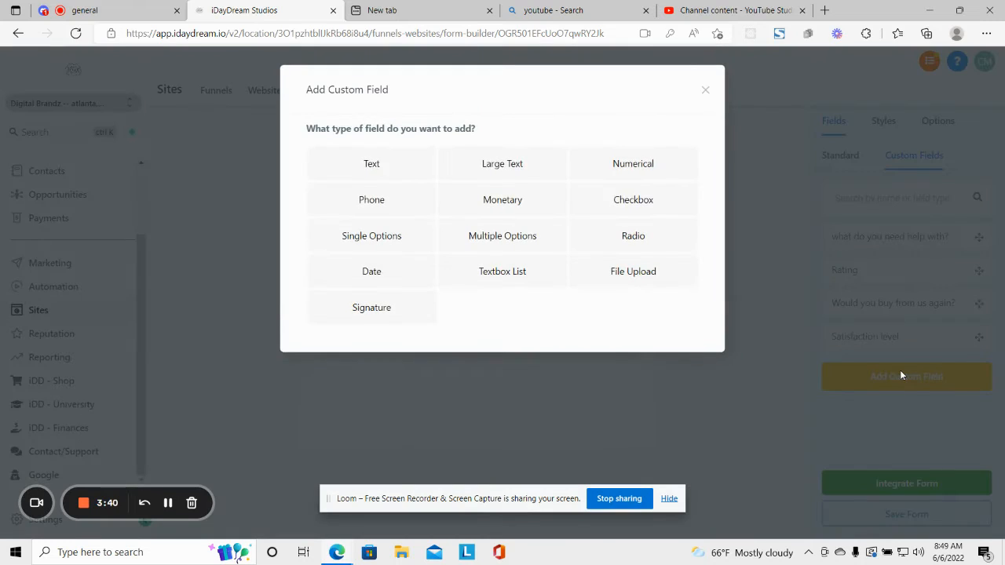
left_click(634, 244)
left_click(343, 221)
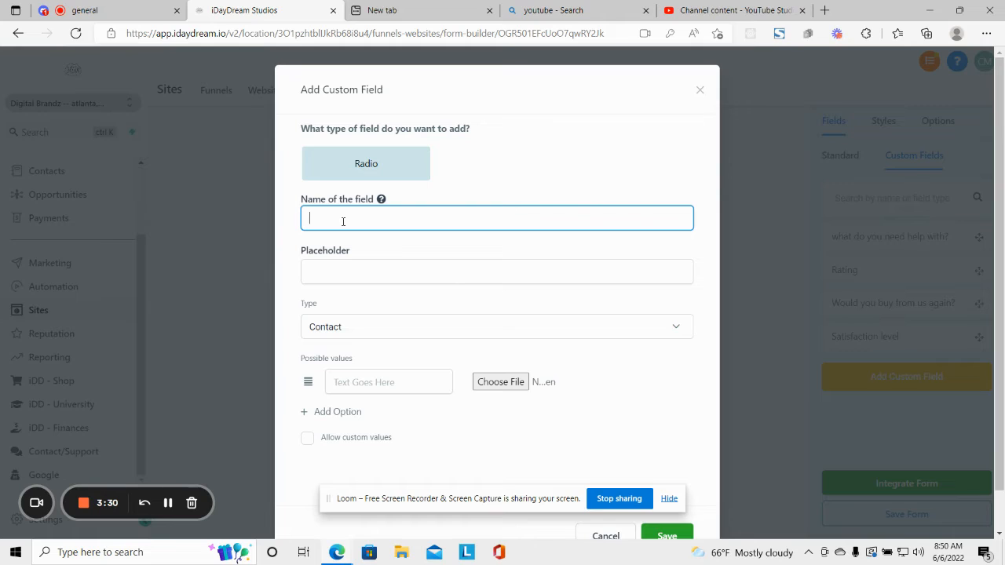
type("Rate your level of satisfaction")
left_click(361, 272)
type("sati")
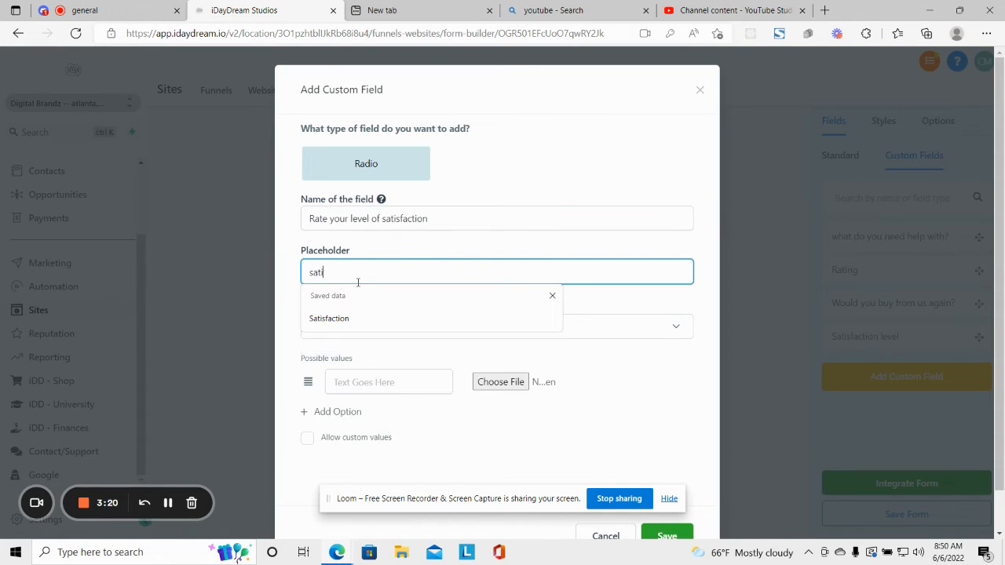
type("sfaction")
left_click(604, 304)
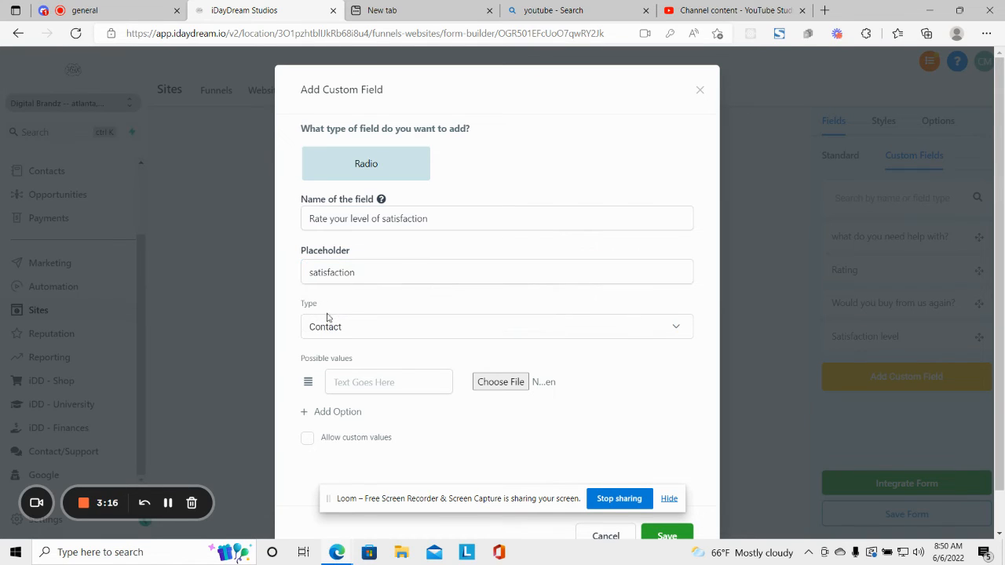
Enter 1-3, 4-7 and 7-10 as the possible values of the radio field
left_click(326, 414)
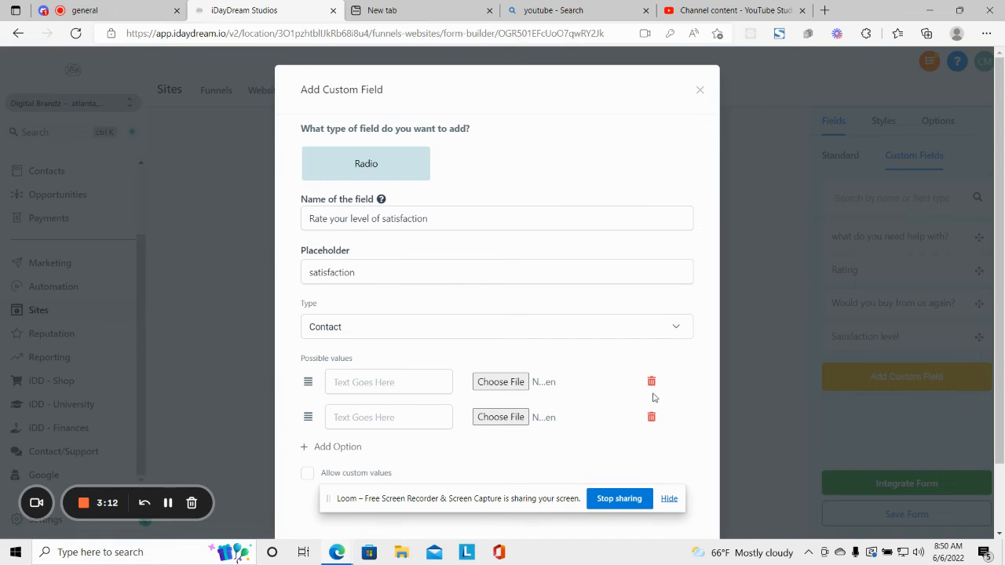
left_click(651, 417)
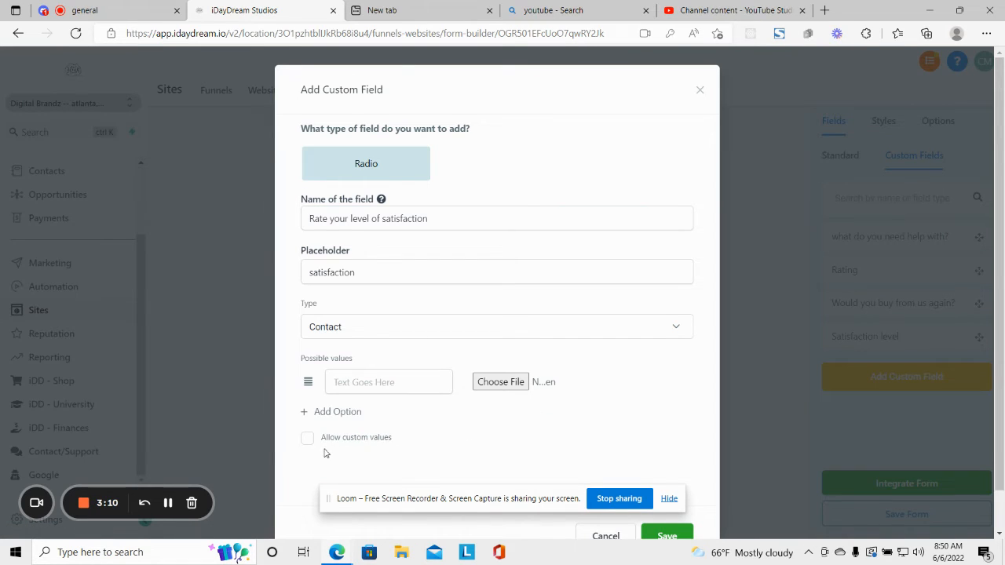
left_click(375, 380)
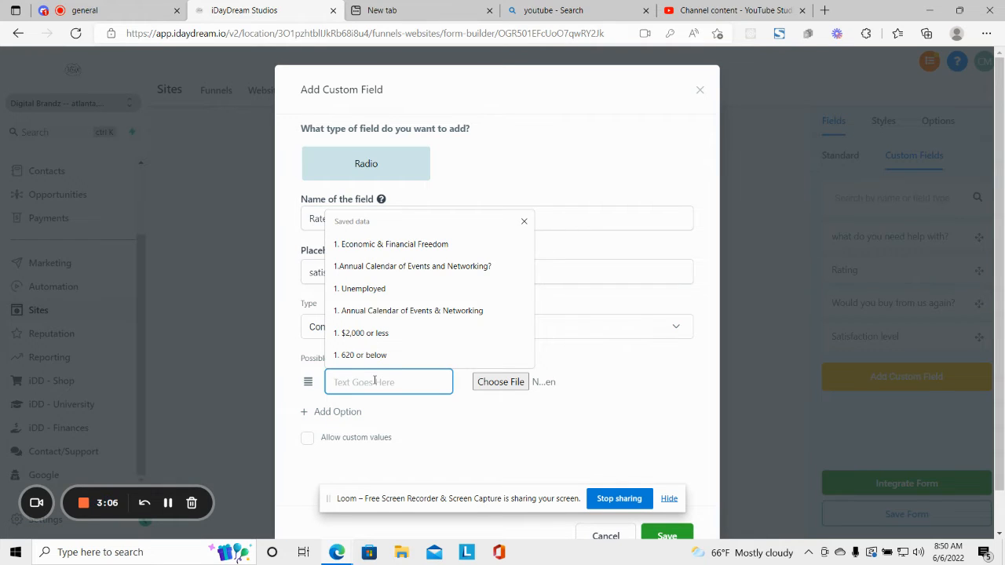
type("1-3")
left_click(442, 354)
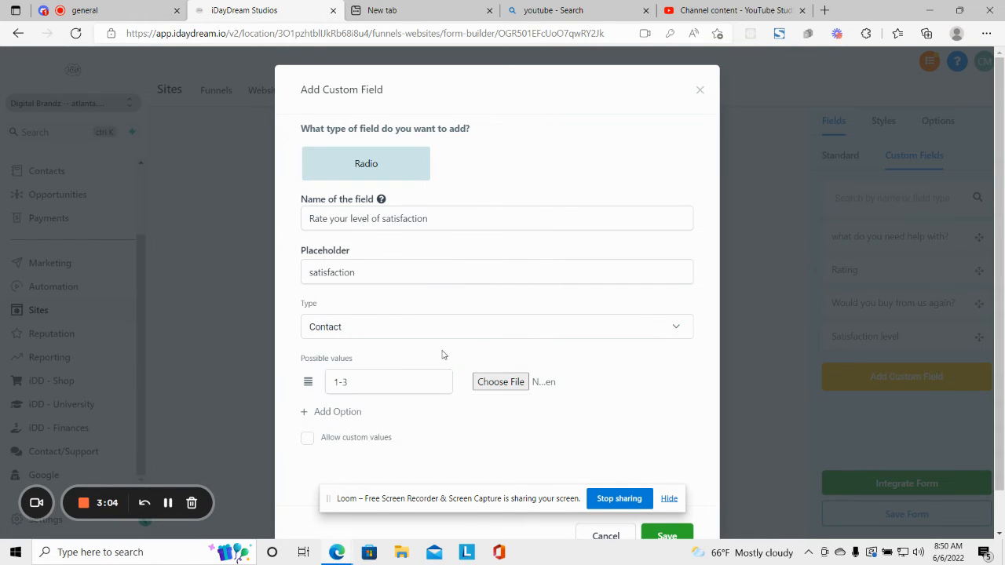
left_click(326, 412)
left_click(362, 418)
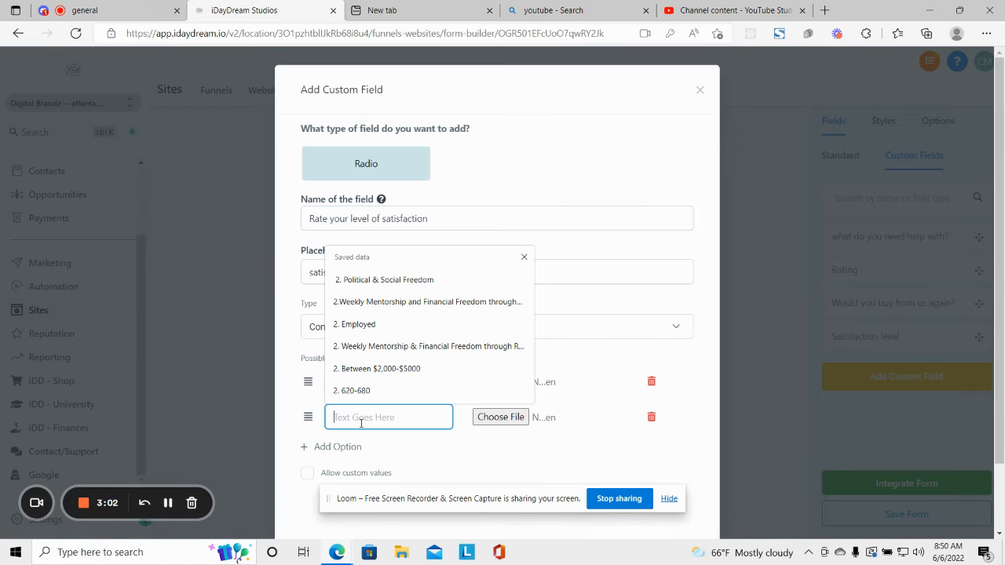
type("4")
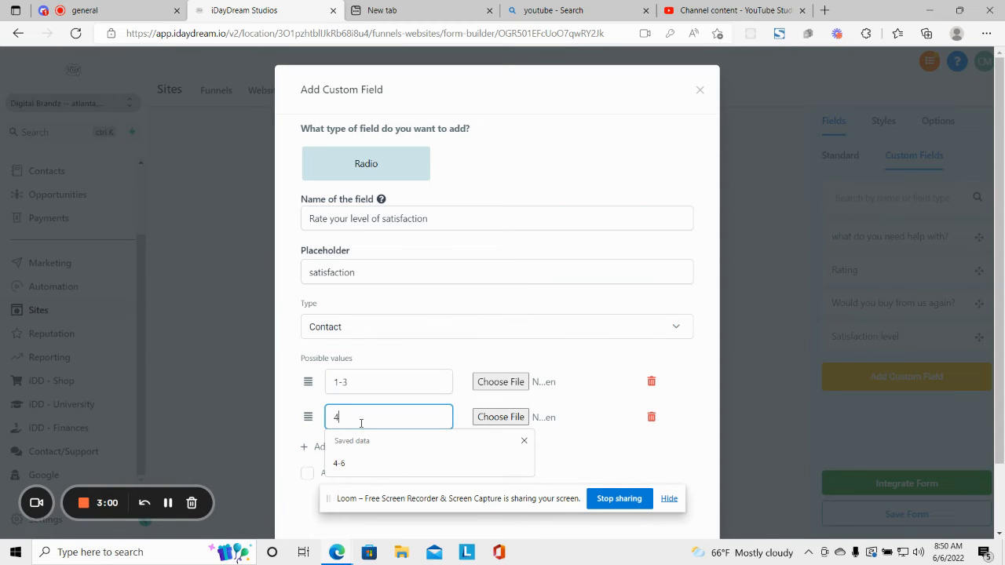
type("-7")
left_click(446, 358)
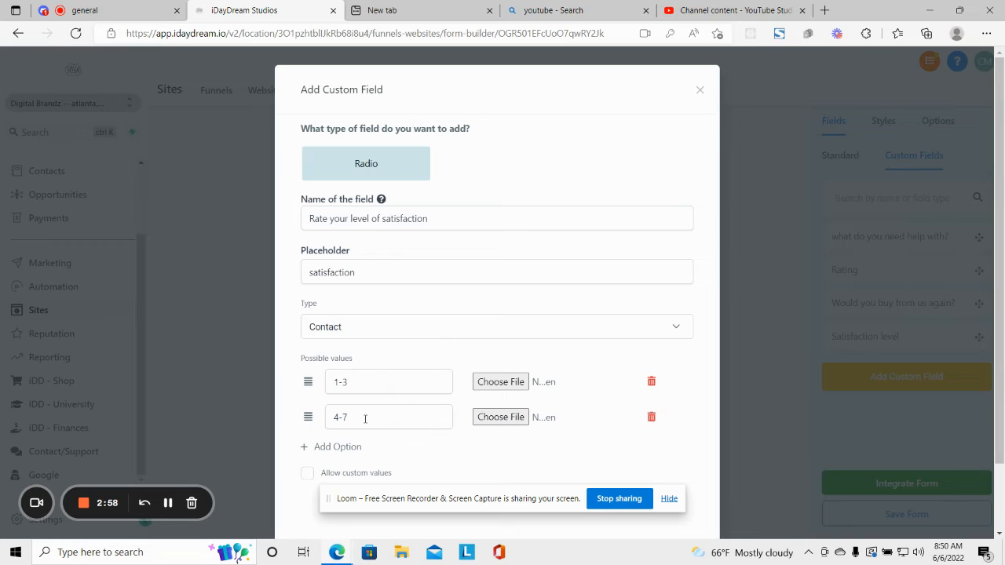
left_click(346, 446)
left_click(351, 454)
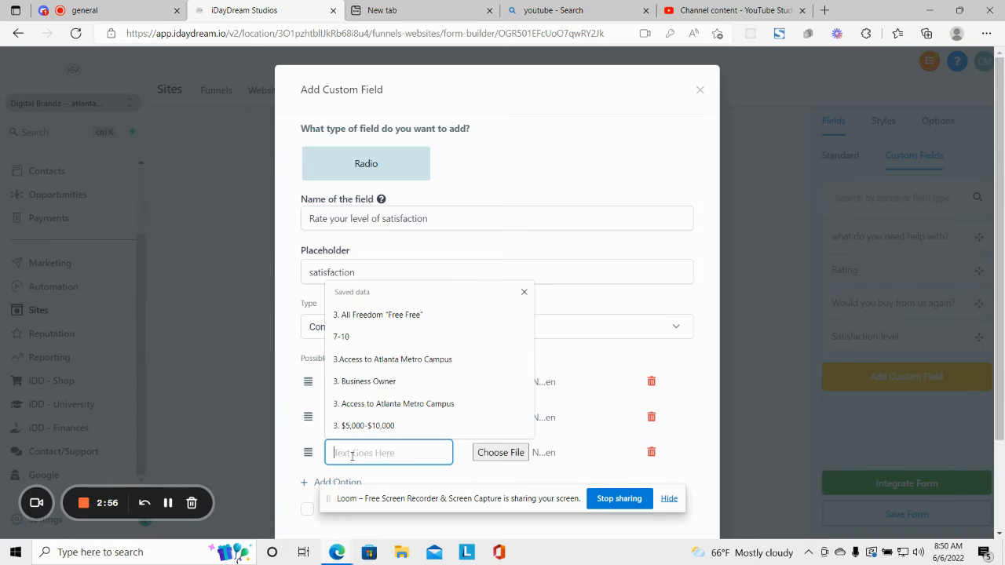
type("7-1")
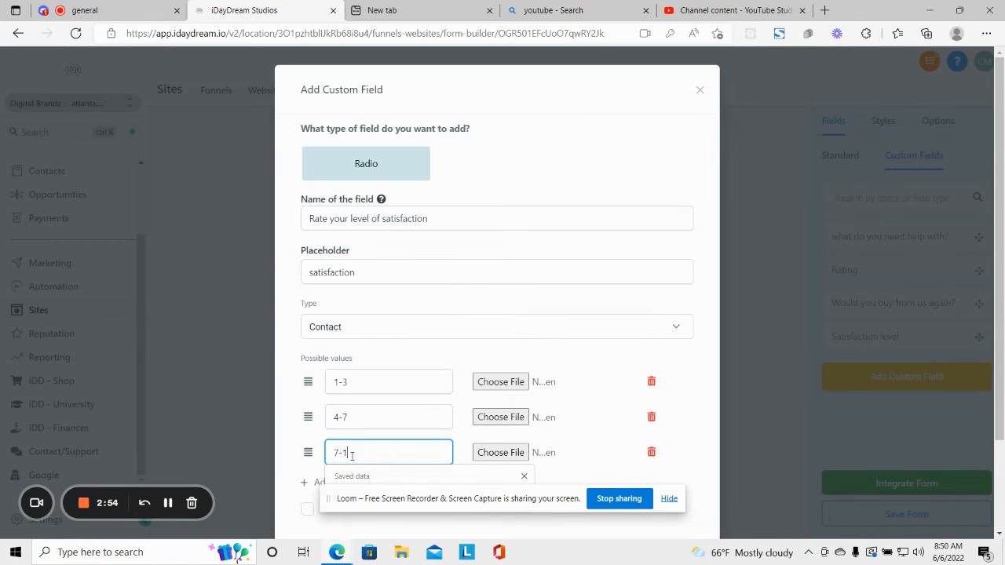
type("0")
Save the custom field and place "Rate your level of satisfaction" below Email on the form
scroll(662, 356, "down", 2)
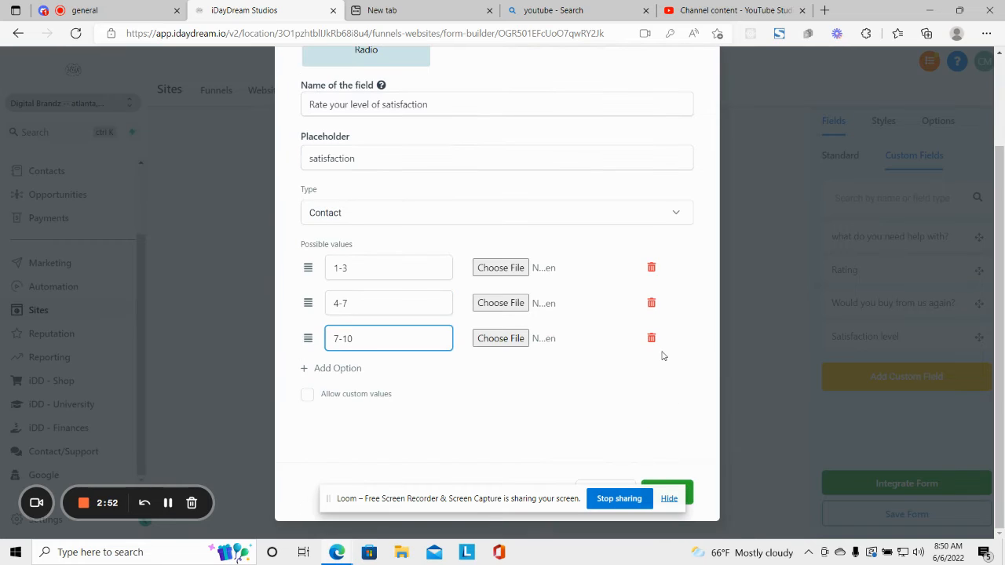
left_click(690, 495)
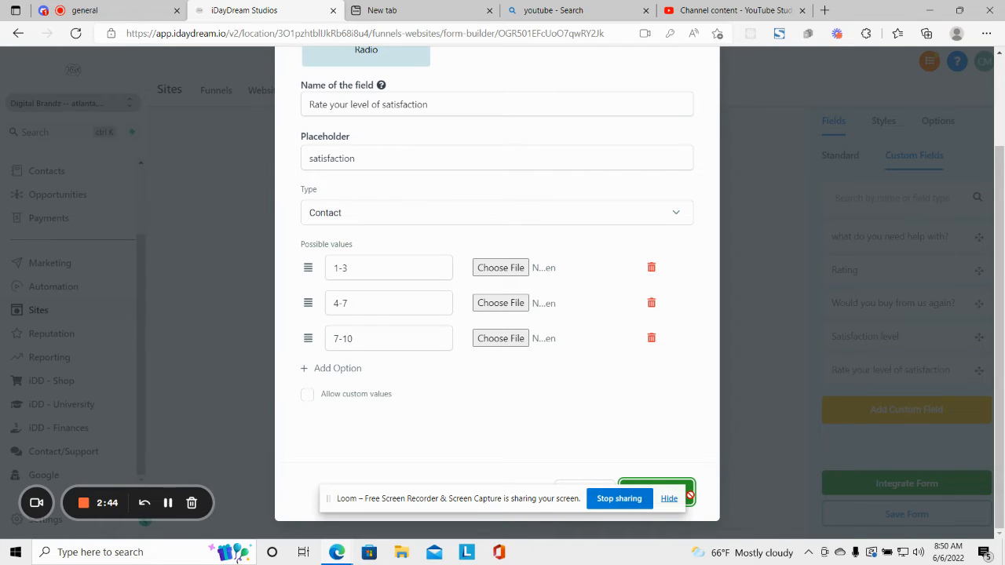
left_click(765, 130)
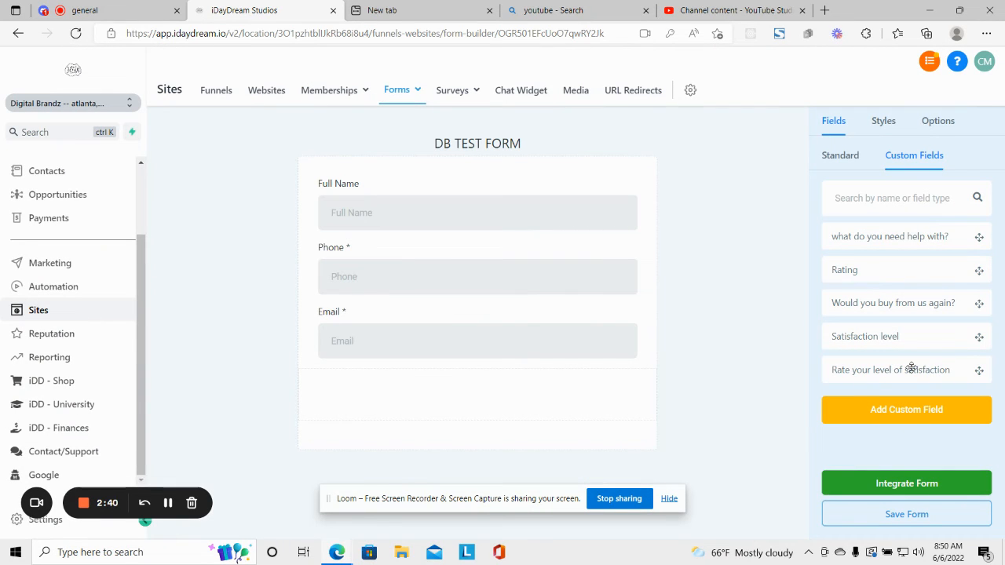
left_click_drag(911, 368, 485, 400)
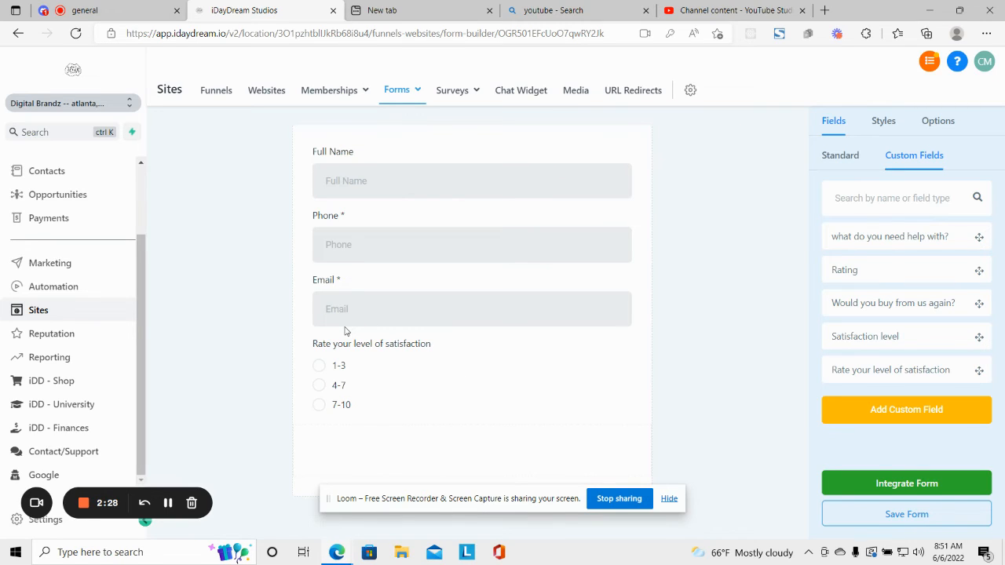
Look over the available custom field types without adding one, and save the form
left_click(901, 423)
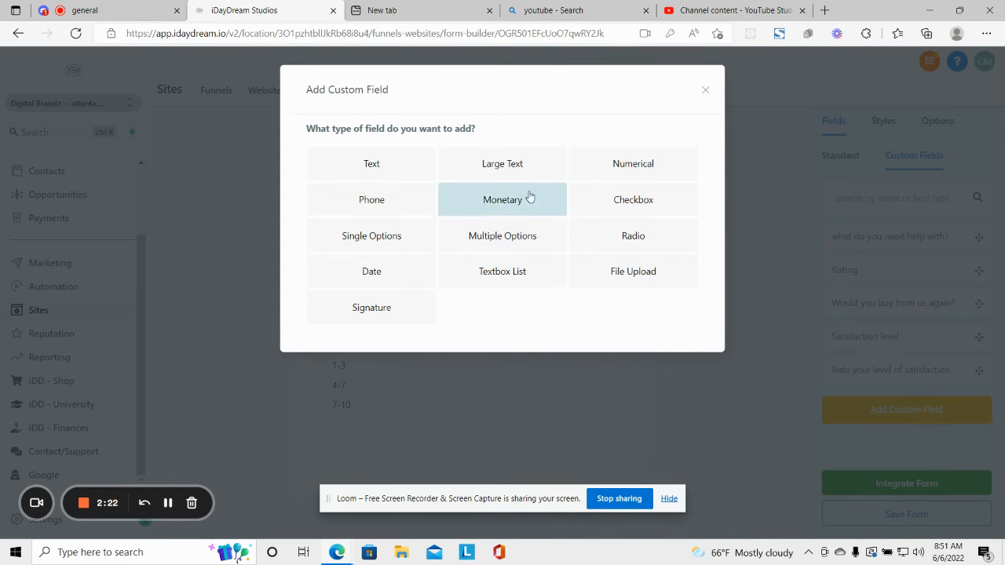
left_click(704, 86)
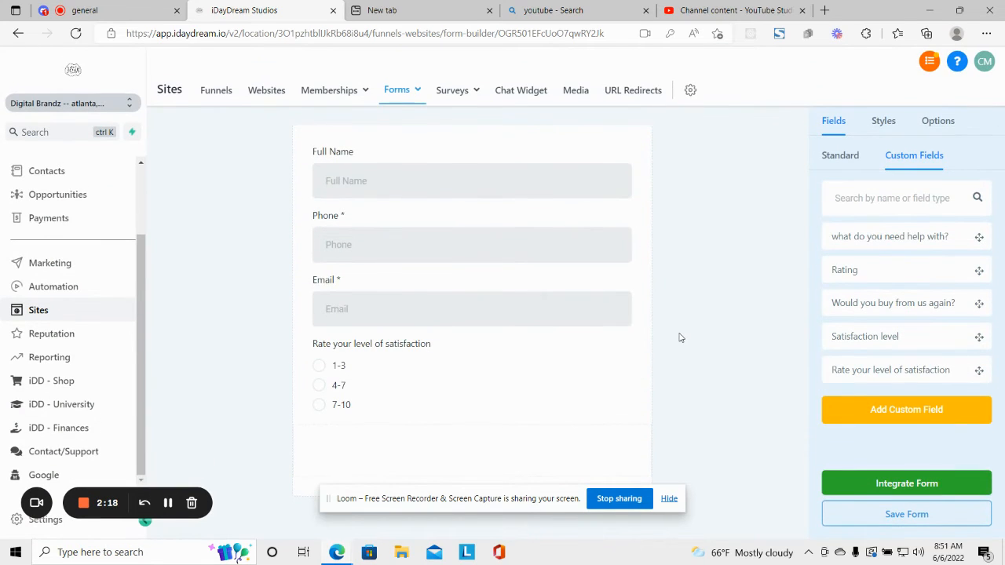
left_click(897, 522)
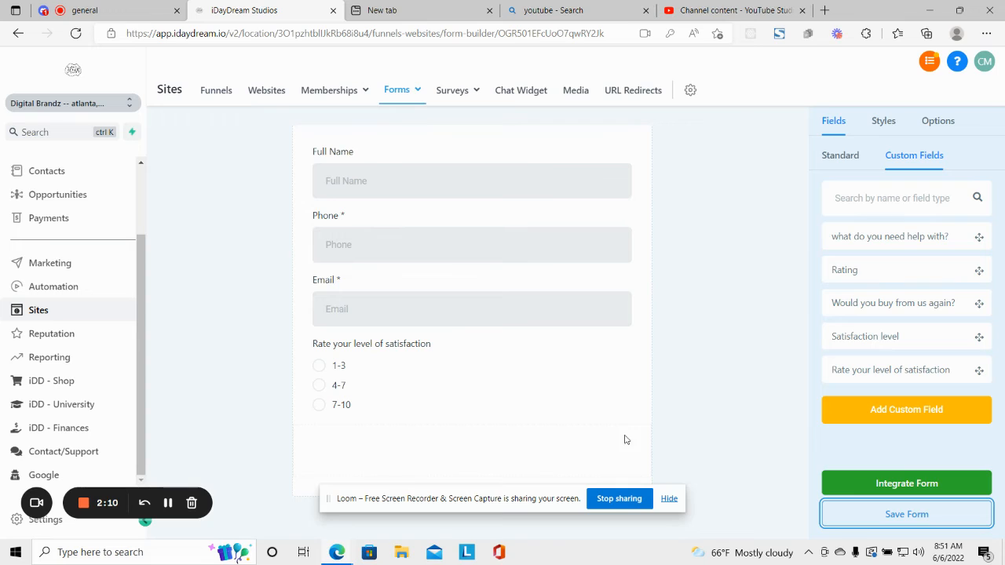
left_click(873, 510)
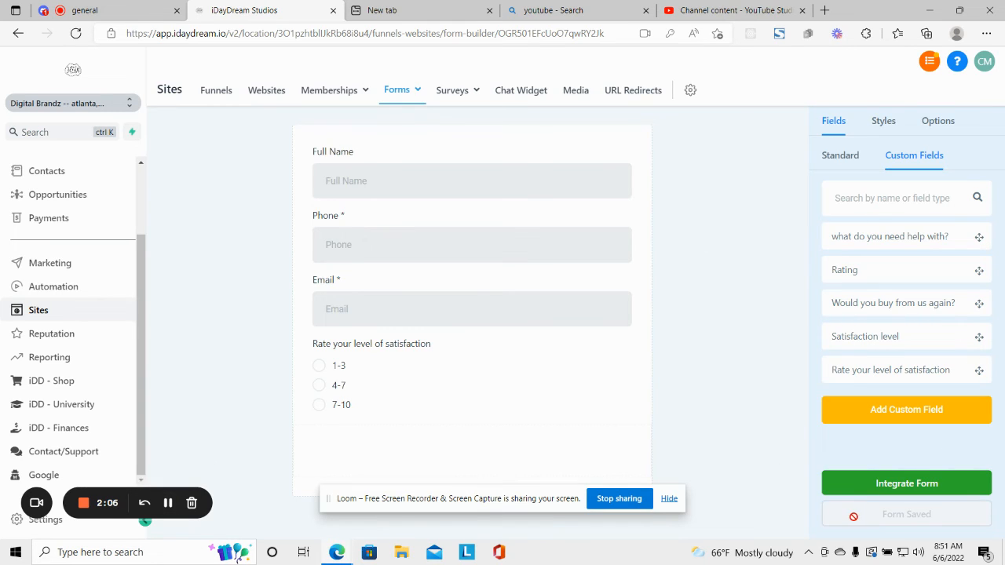
scroll(596, 282, "up", 1)
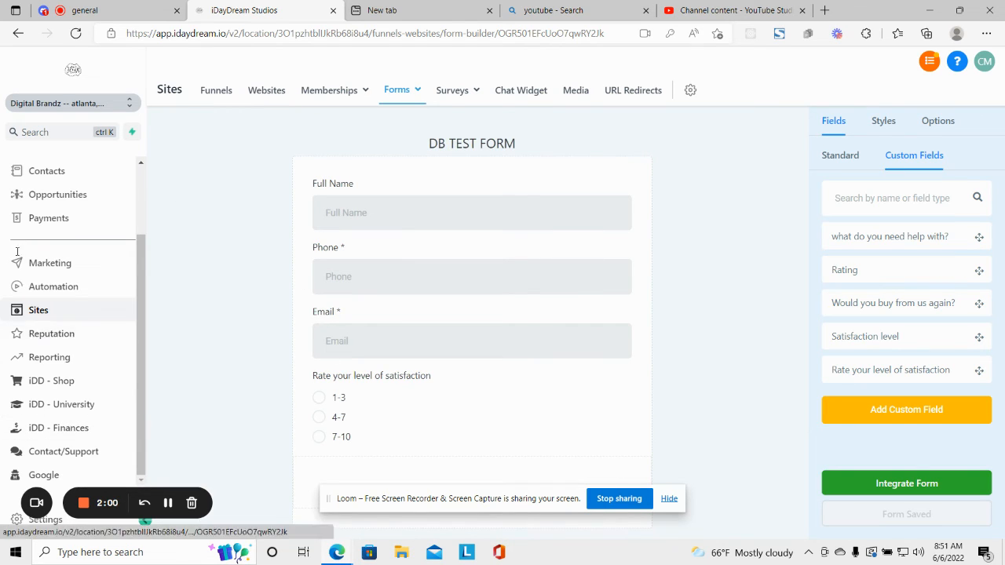
Open "Digital Brands Workflow - copy" from the automation workflows
left_click(50, 291)
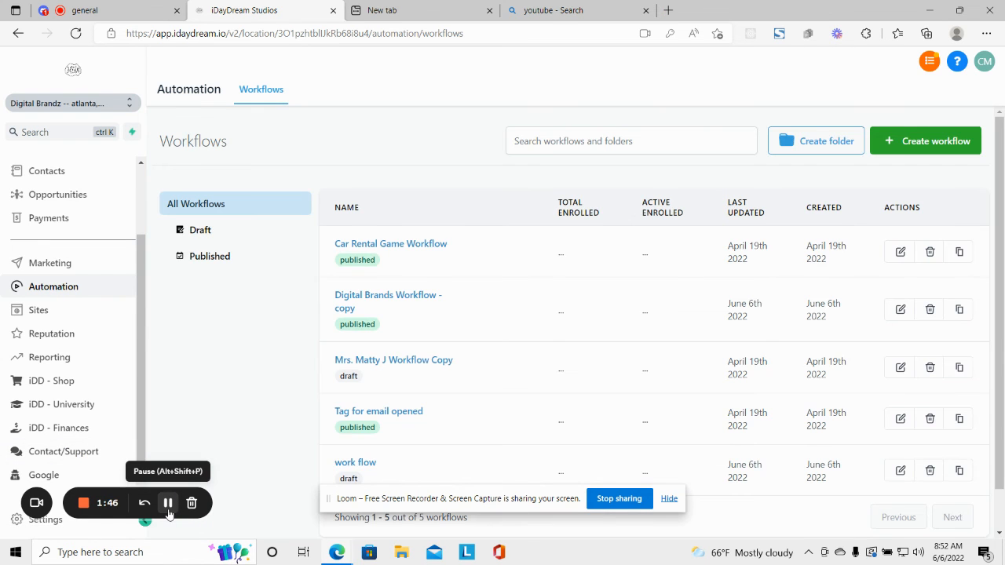
scroll(434, 404, "down", 1)
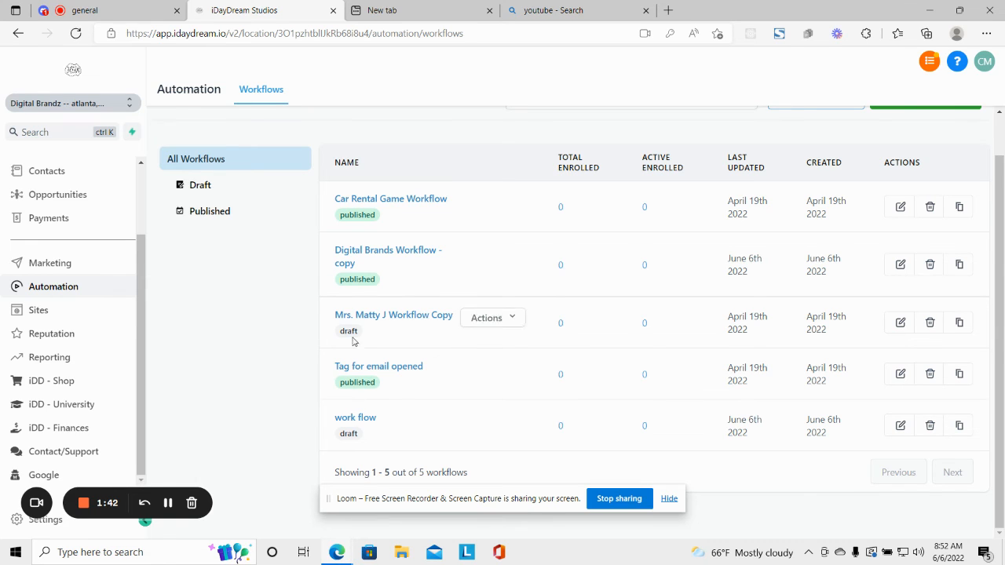
left_click(366, 251)
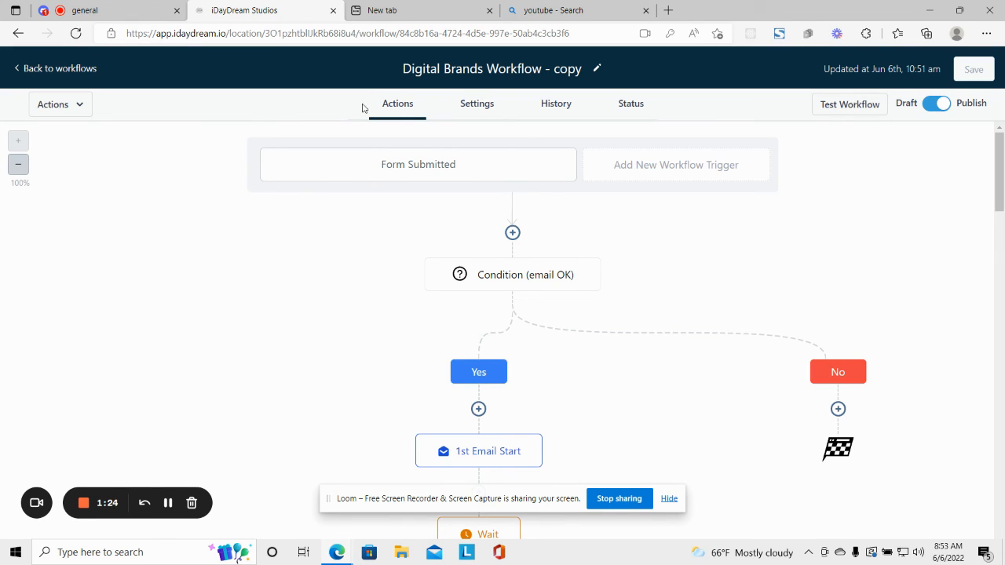
Examine the form choices offered by the filter of the Form Submitted trigger
left_click(433, 163)
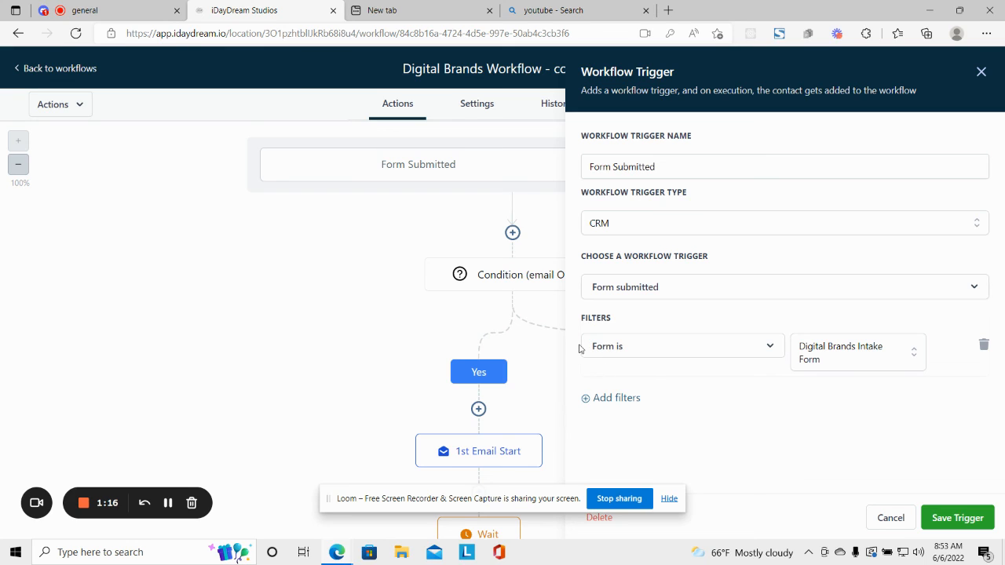
left_click(913, 353)
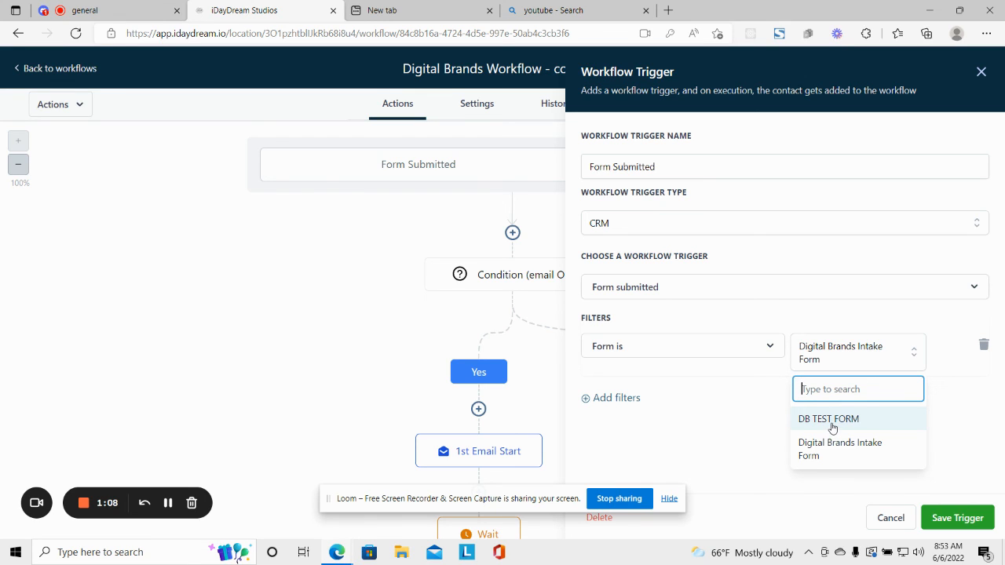
left_click(824, 350)
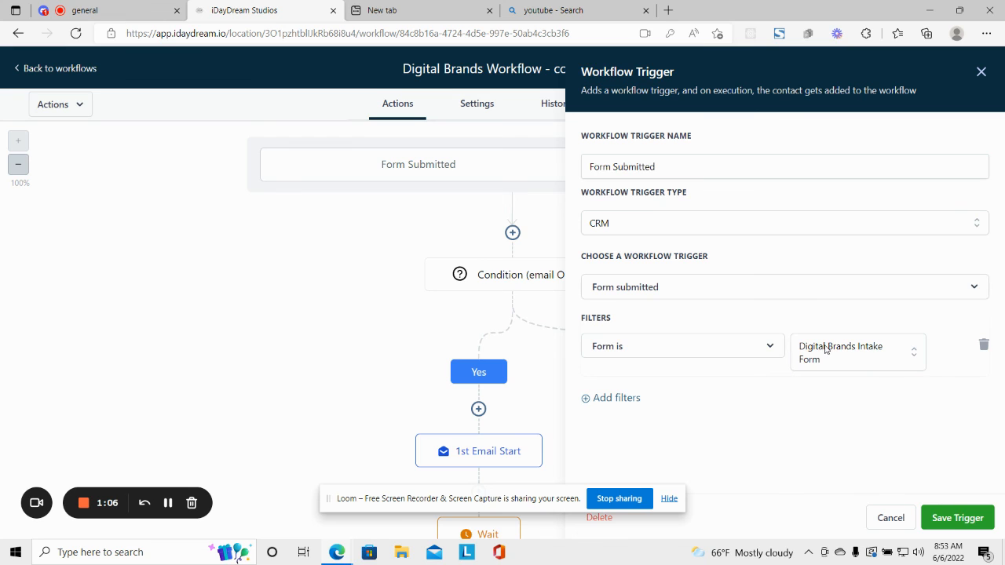
left_click(890, 518)
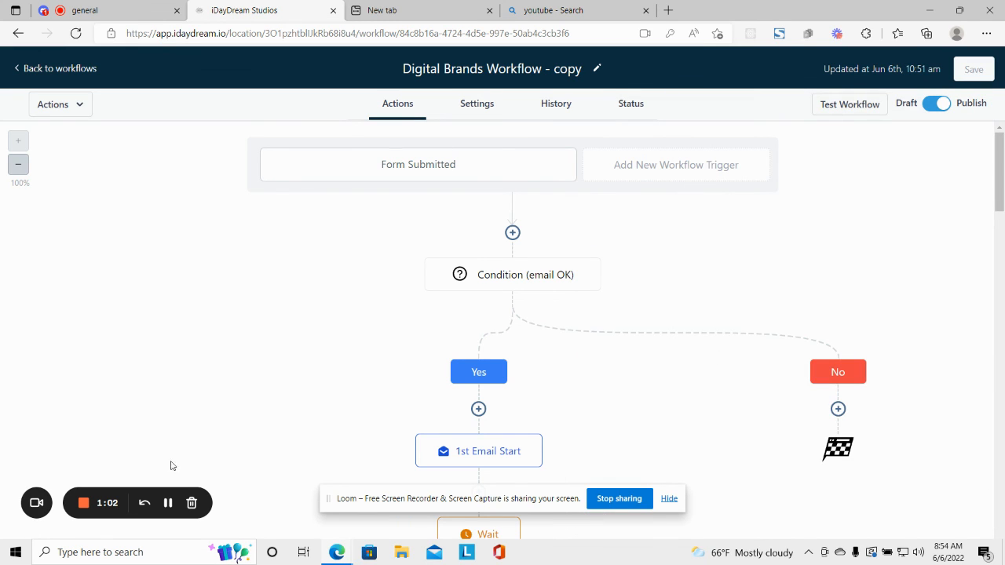